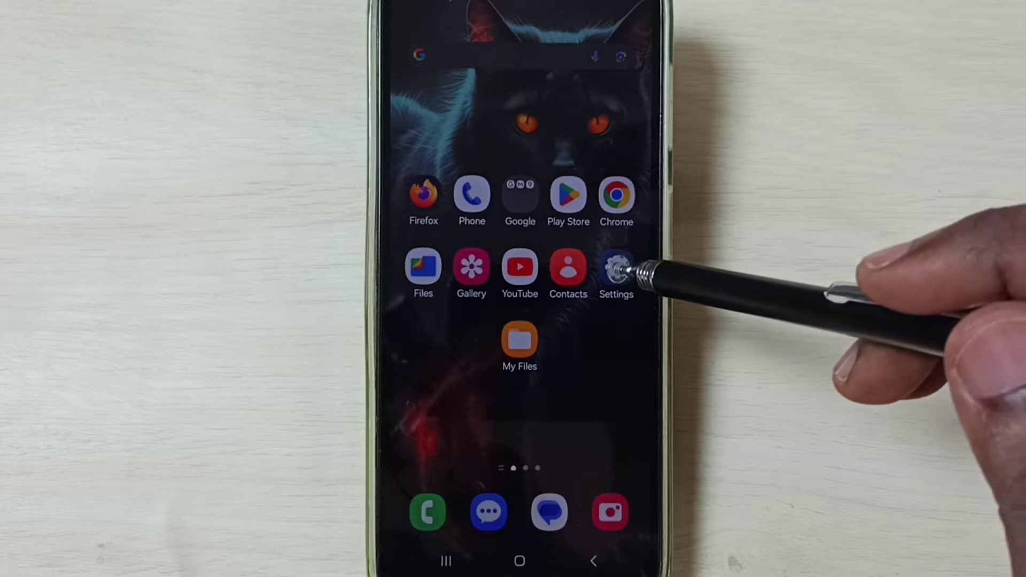
Step: Go to Settings > General management > Reset to find Reset mobile network settings
{"action": "left_click", "coordinate": [617, 271]}
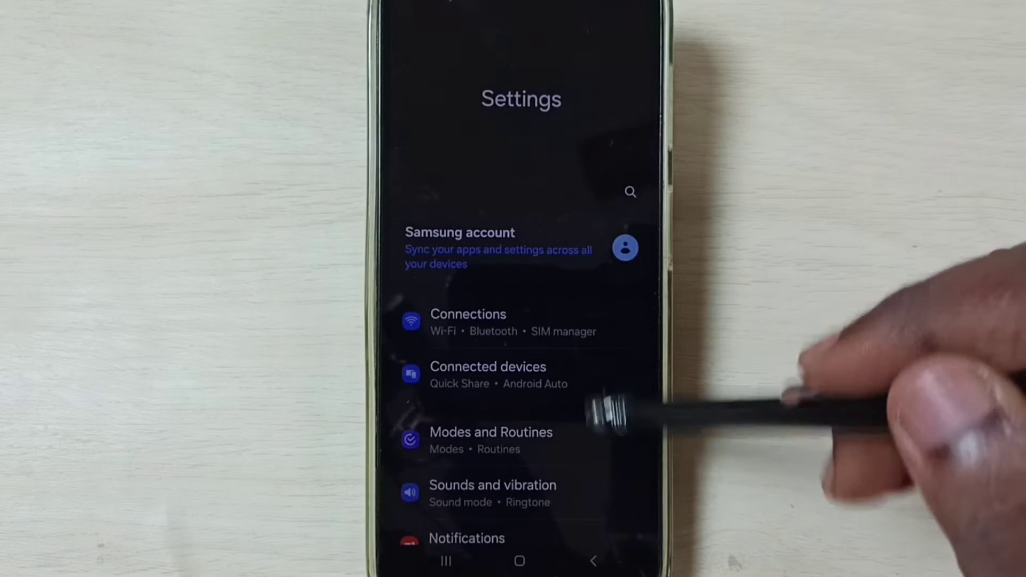
{"action": "scroll", "coordinate": [521, 321], "scroll_direction": "down", "scroll_amount": 10}
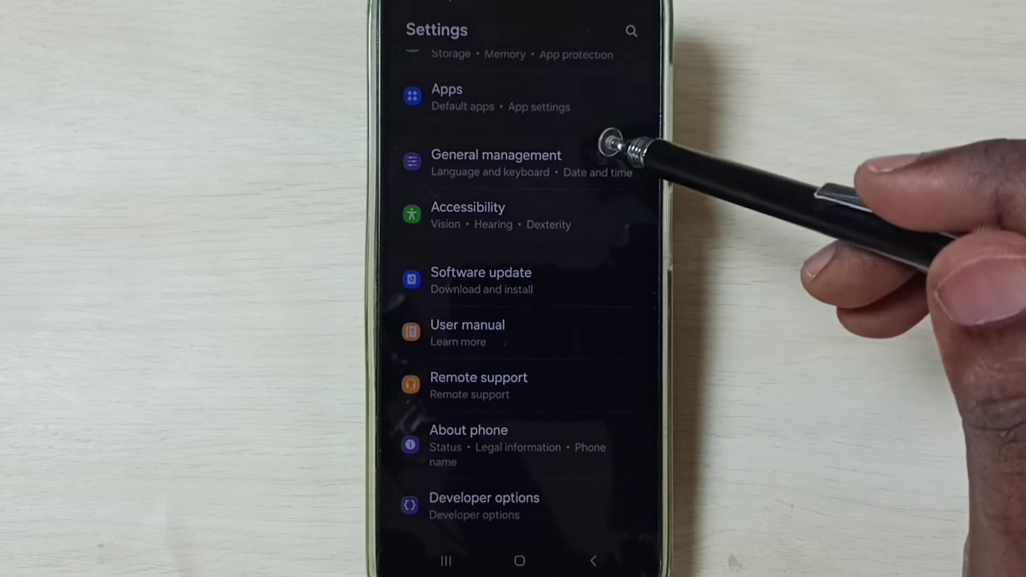
{"action": "left_click", "coordinate": [607, 163]}
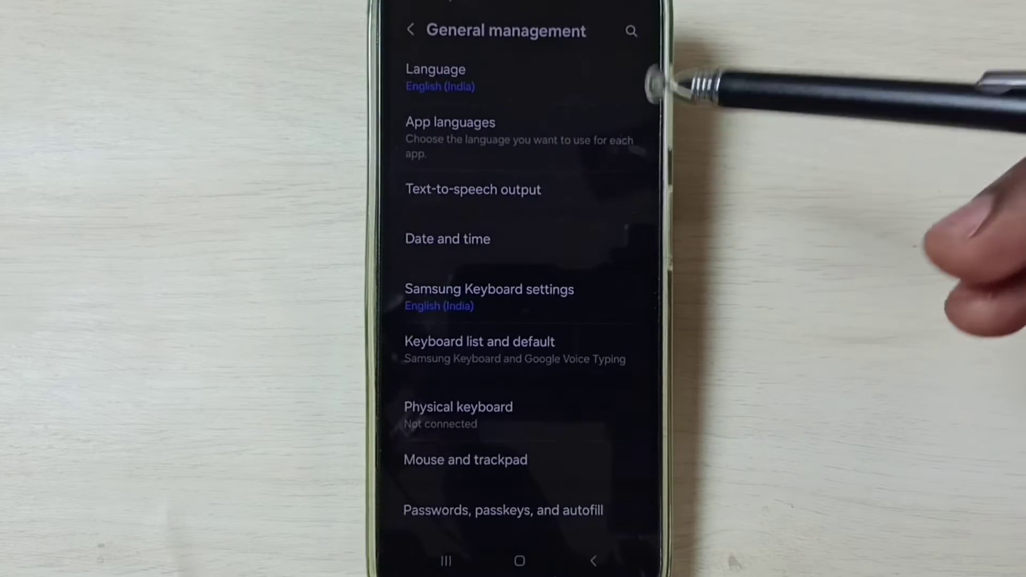
{"action": "scroll", "coordinate": [596, 233], "scroll_direction": "down", "scroll_amount": 5}
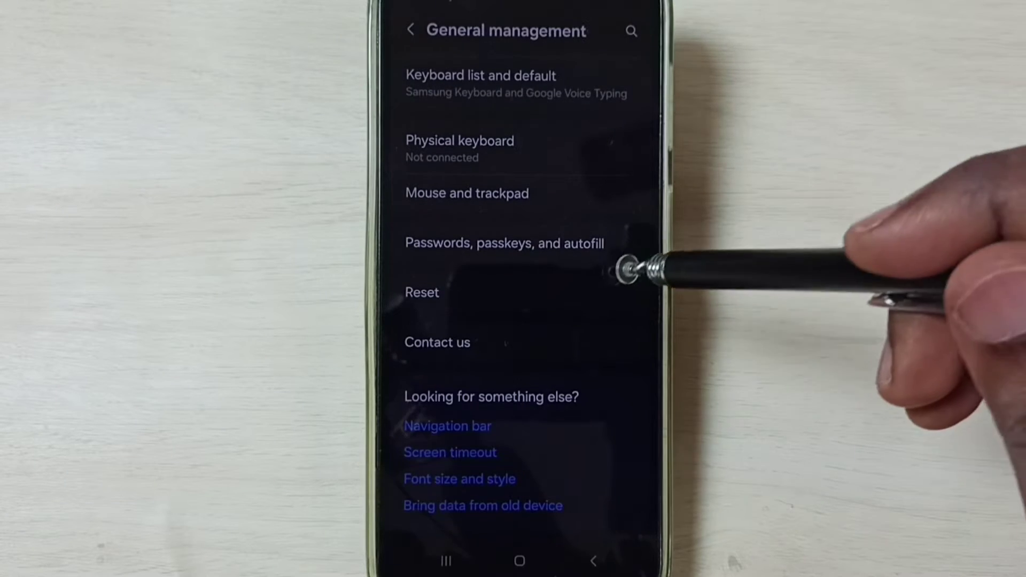
{"action": "left_click", "coordinate": [627, 292]}
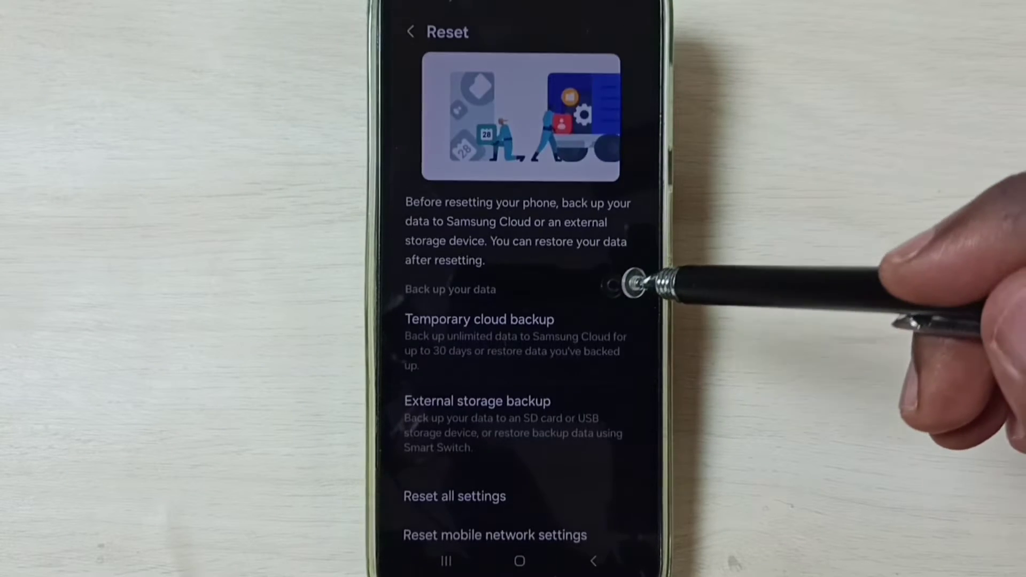
{"action": "scroll", "coordinate": [615, 361], "scroll_direction": "down", "scroll_amount": 3}
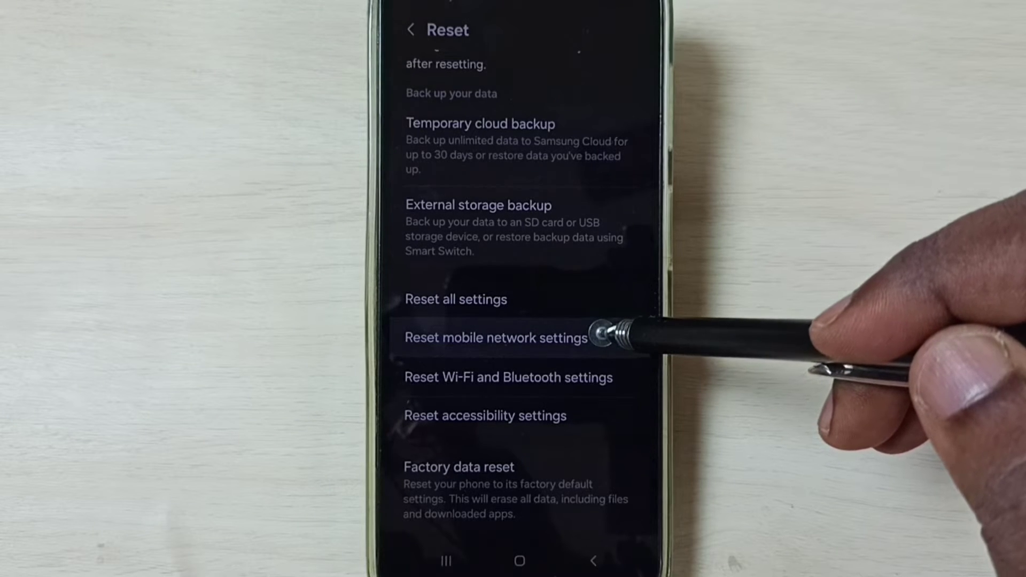
Step: Confirm Reset mobile network settings, then swipe Settings away from Recents
{"action": "left_click", "coordinate": [592, 335]}
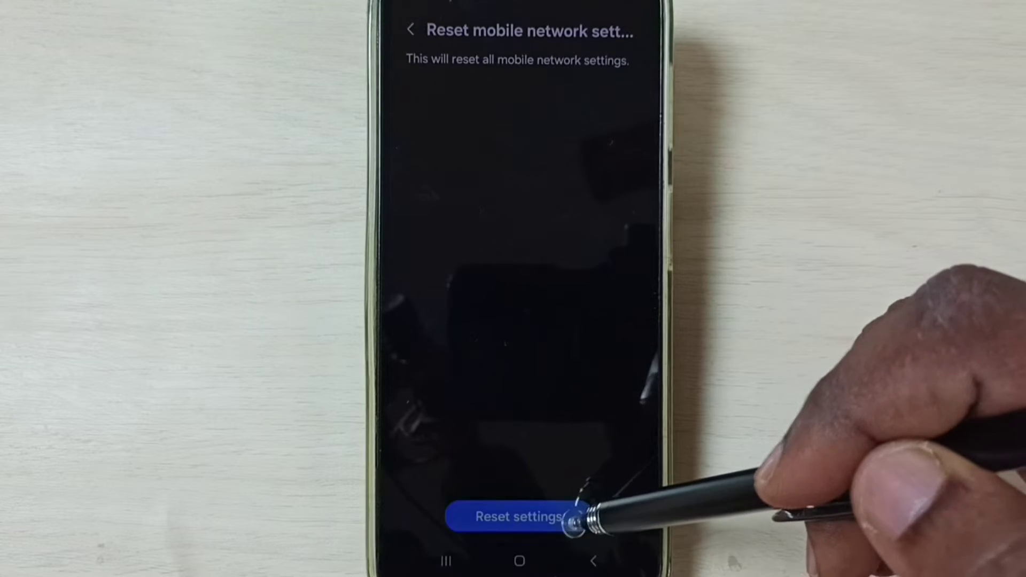
{"action": "left_click", "coordinate": [561, 517]}
{"action": "left_click", "coordinate": [571, 521]}
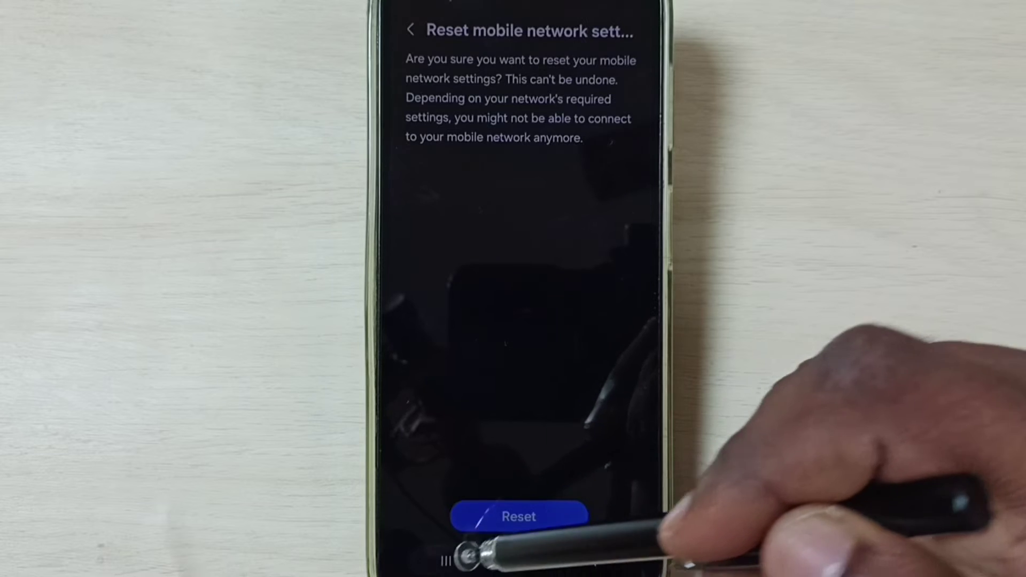
{"action": "left_click", "coordinate": [473, 552]}
{"action": "left_click_drag", "start_coordinate": [541, 313], "coordinate": [591, 87]}
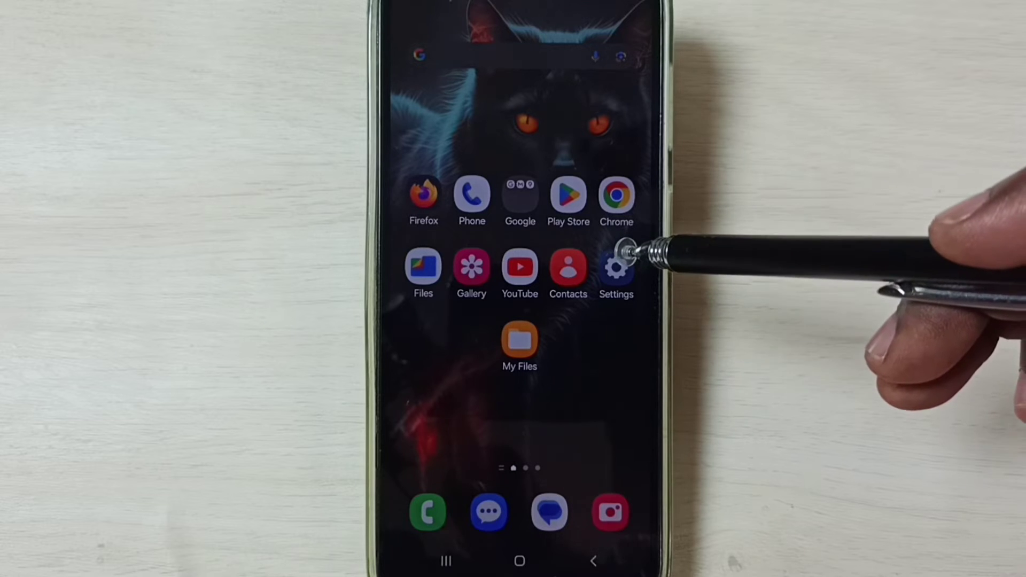
Step: Reopen Settings and go to Connections > Mobile networks
{"action": "left_click", "coordinate": [618, 270]}
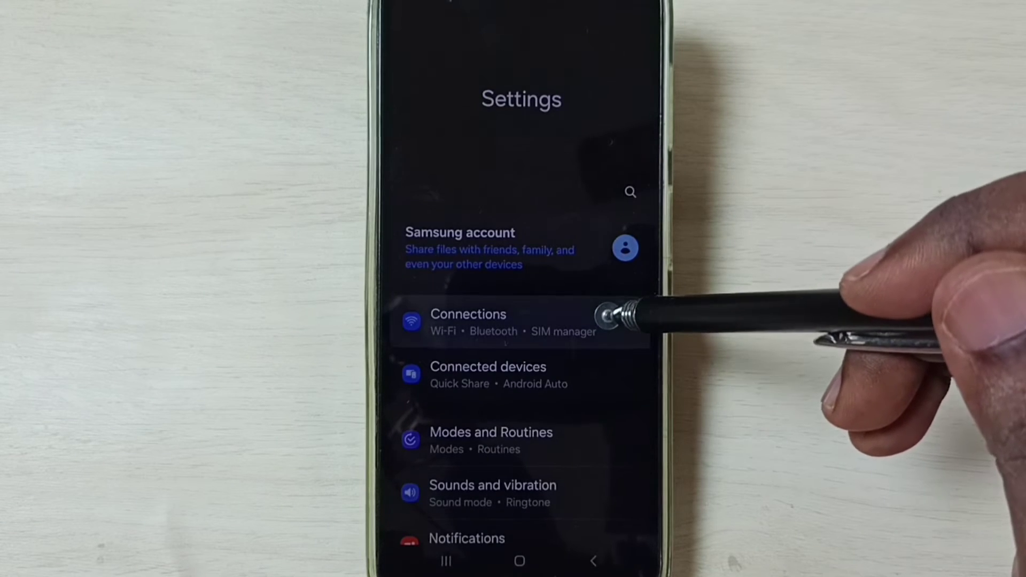
{"action": "left_click", "coordinate": [609, 316]}
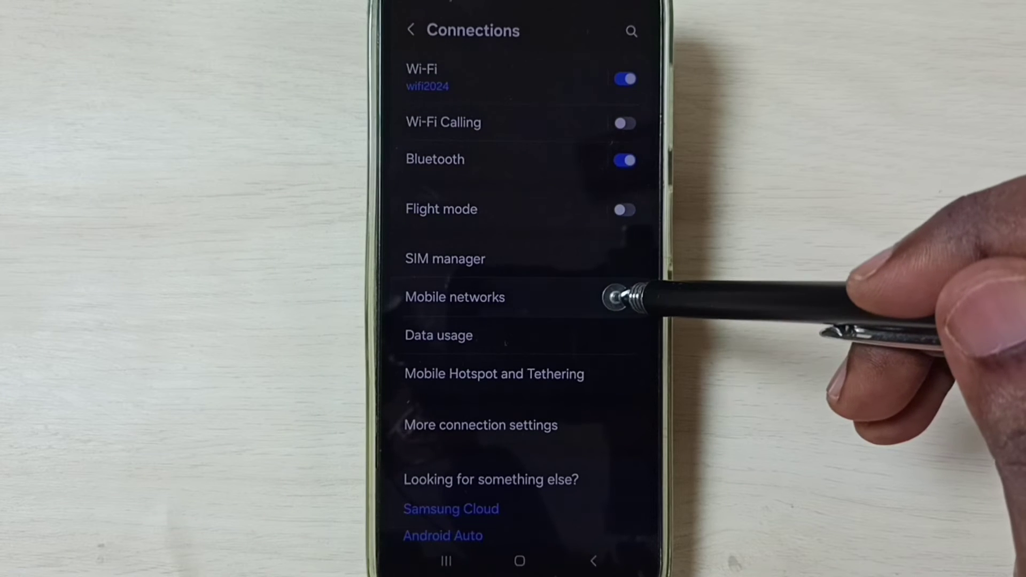
{"action": "left_click", "coordinate": [616, 297]}
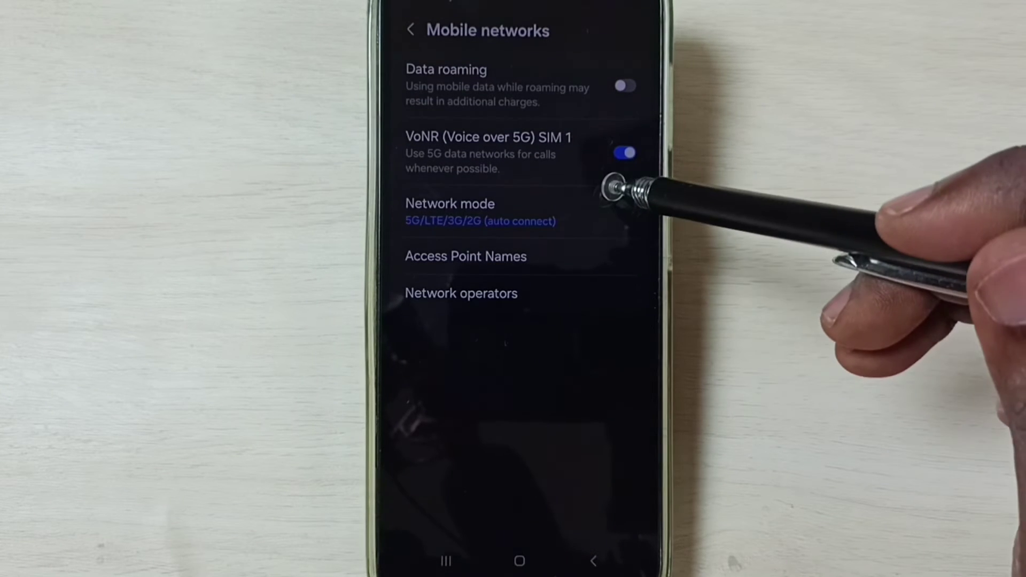
Step: Choose 5G/LTE/3G/2G (auto connect) as network mode and enable Data roaming
{"action": "left_click", "coordinate": [619, 211]}
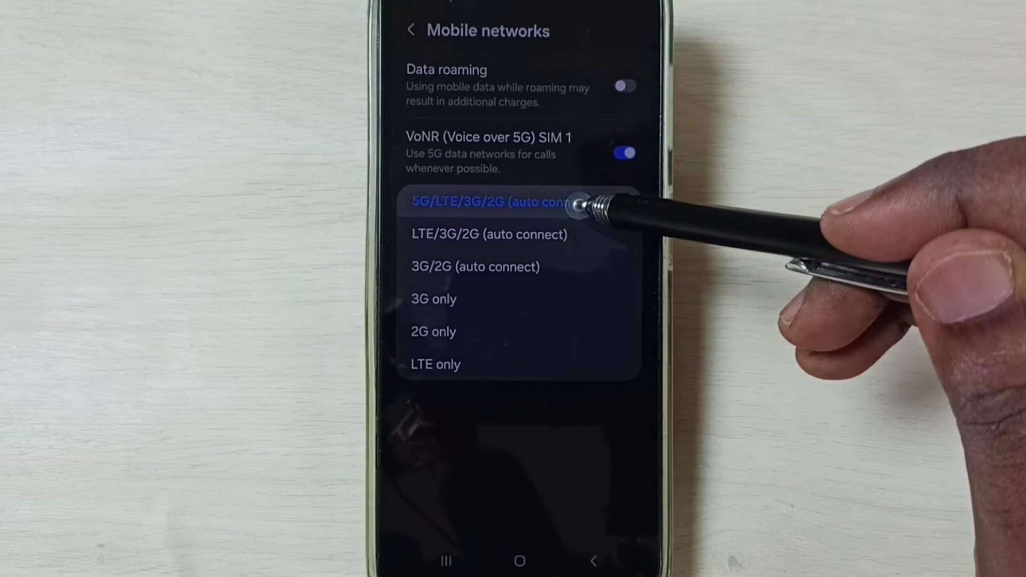
{"action": "left_click", "coordinate": [577, 206]}
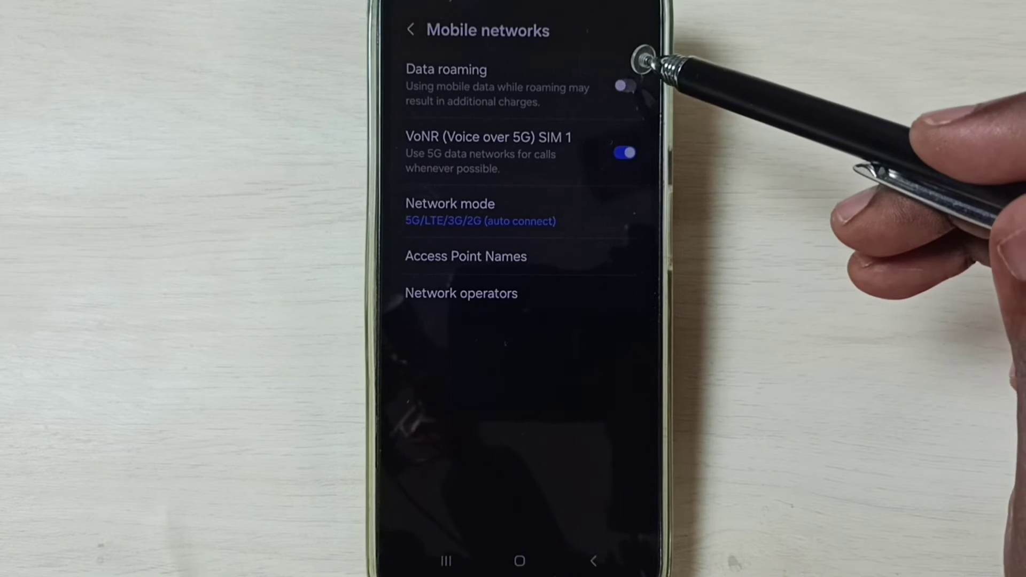
{"action": "left_click", "coordinate": [651, 59]}
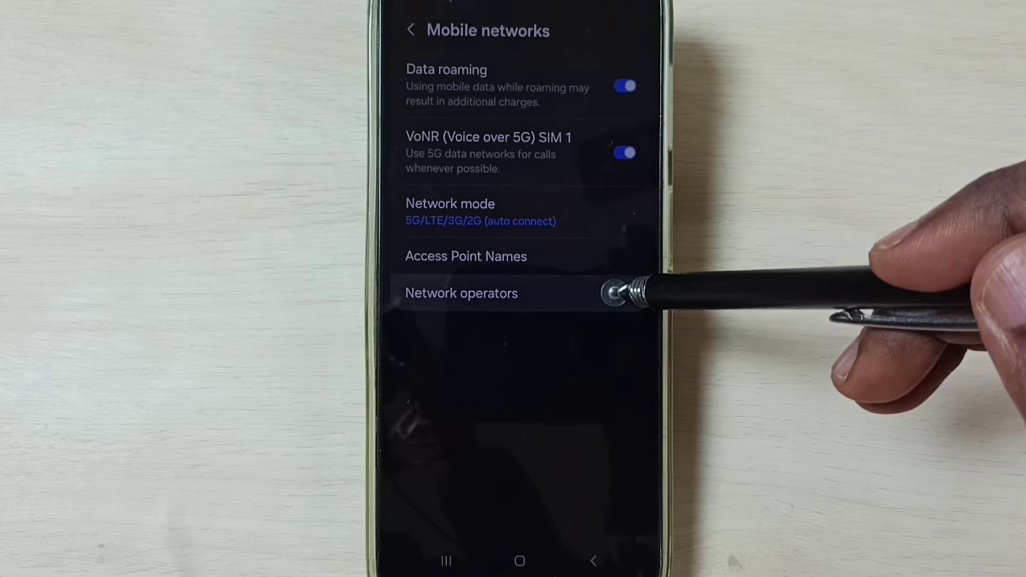
Step: Verify Network operators uses Select automatically, then return to Connections
{"action": "left_click", "coordinate": [614, 293]}
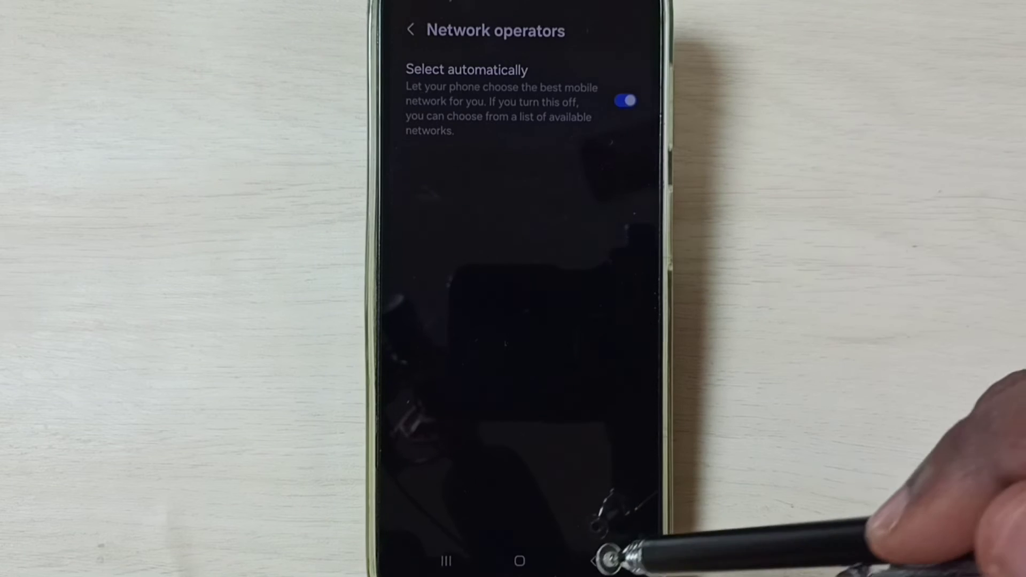
{"action": "left_click", "coordinate": [594, 561]}
{"action": "left_click", "coordinate": [597, 559]}
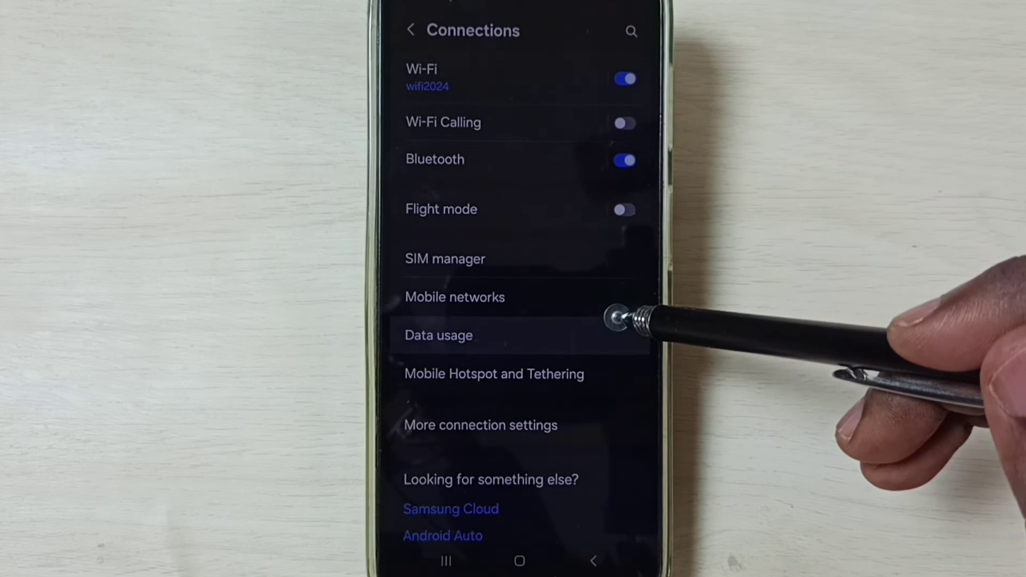
Step: In Data usage, switch Mobile data off and back on
{"action": "left_click", "coordinate": [616, 329]}
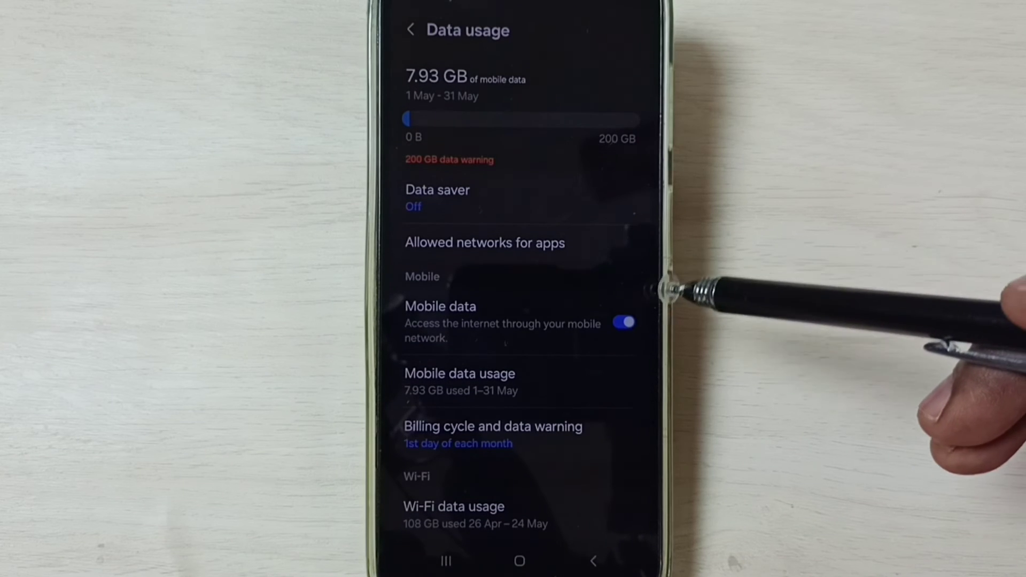
{"action": "left_click", "coordinate": [624, 322]}
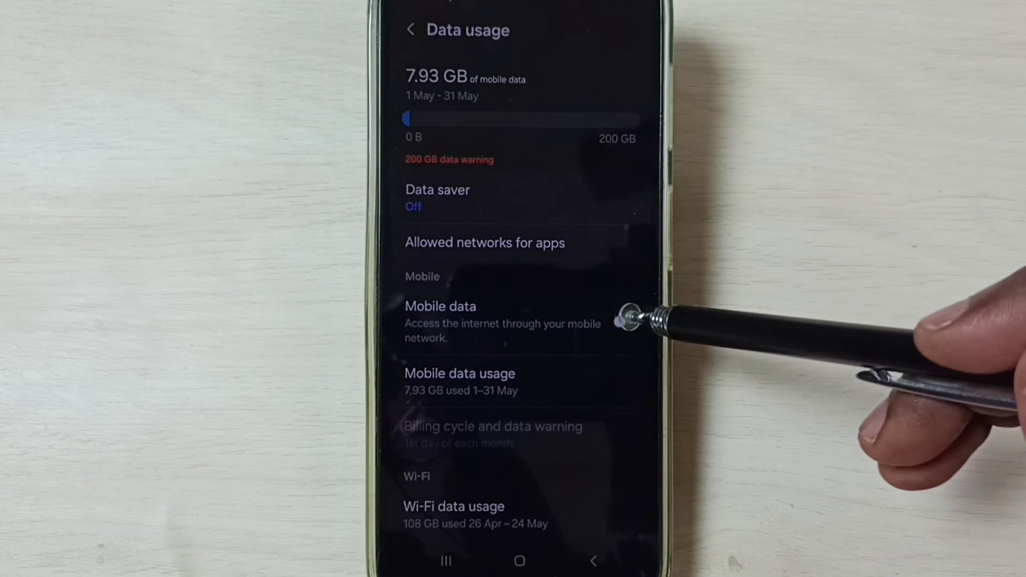
{"action": "left_click", "coordinate": [626, 323]}
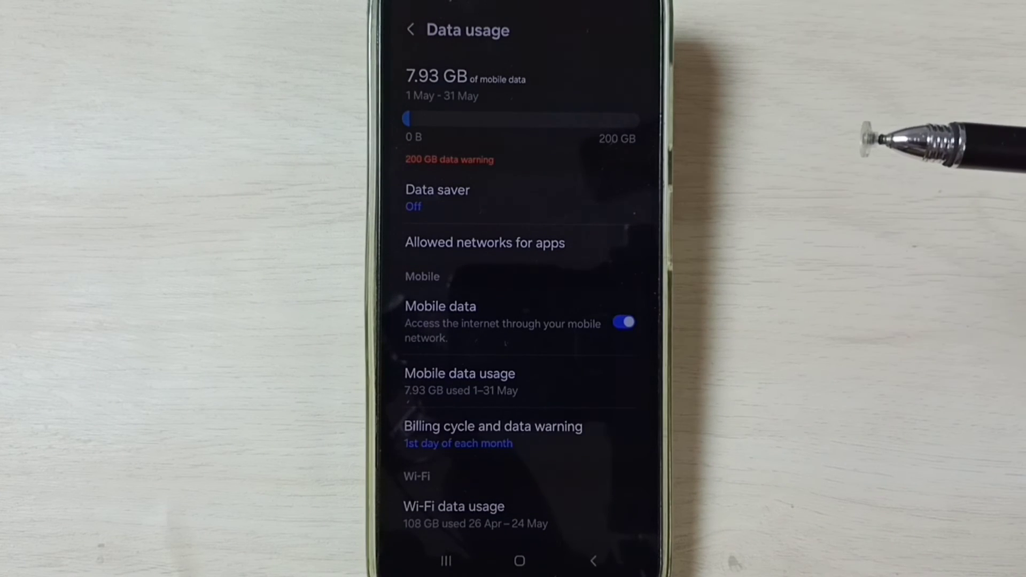